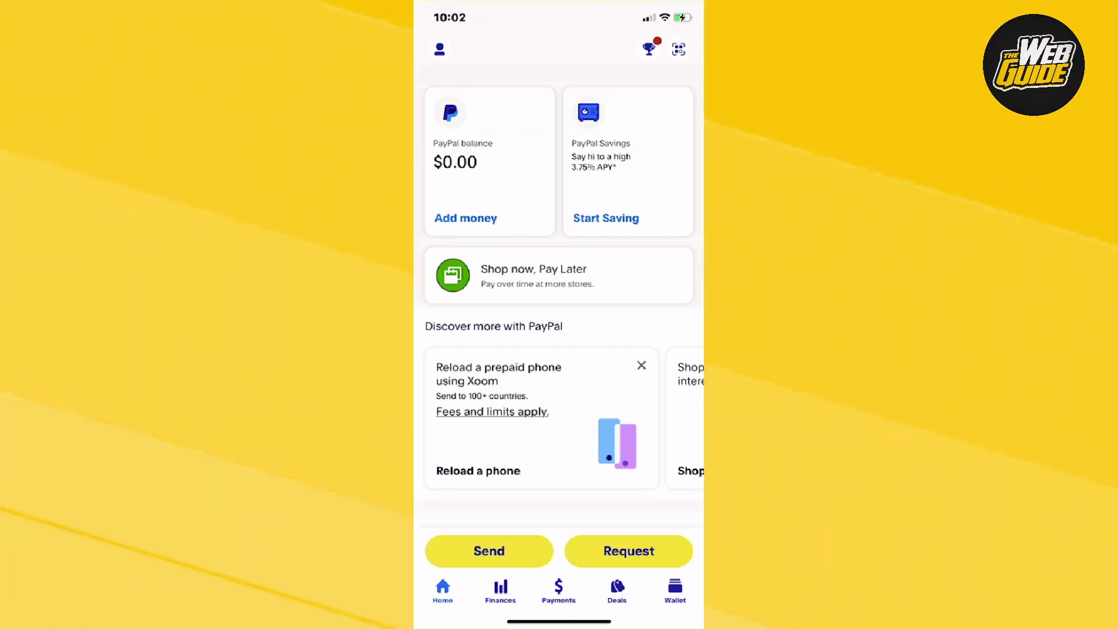
scroll(560, 306, "down", 1)
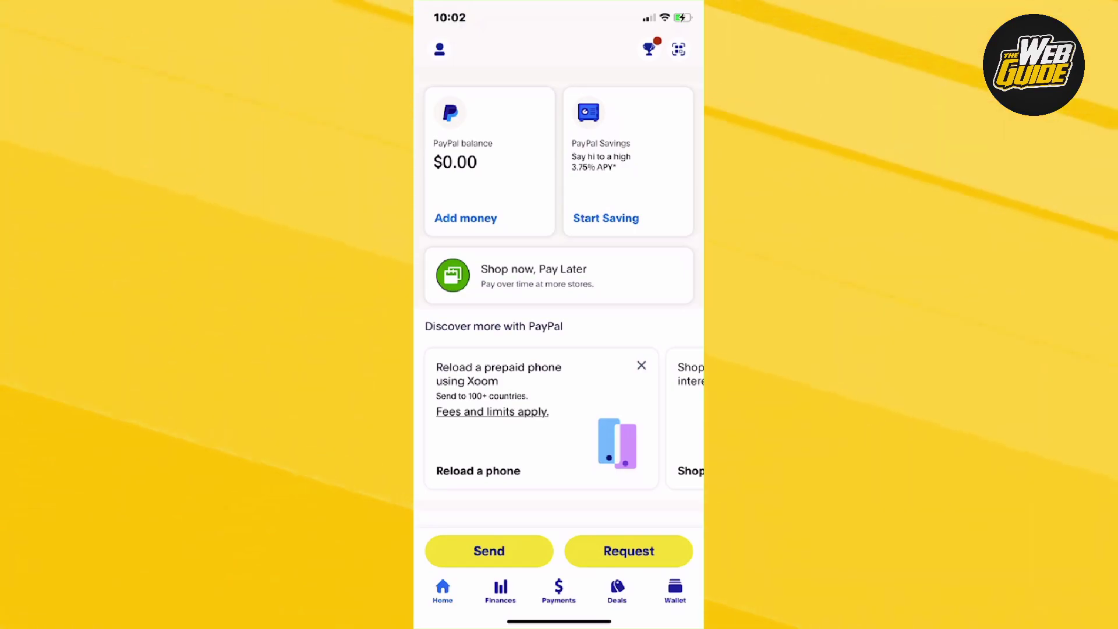
Switch to the Wallet tab showing the balance and linked cards.
left_click(675, 591)
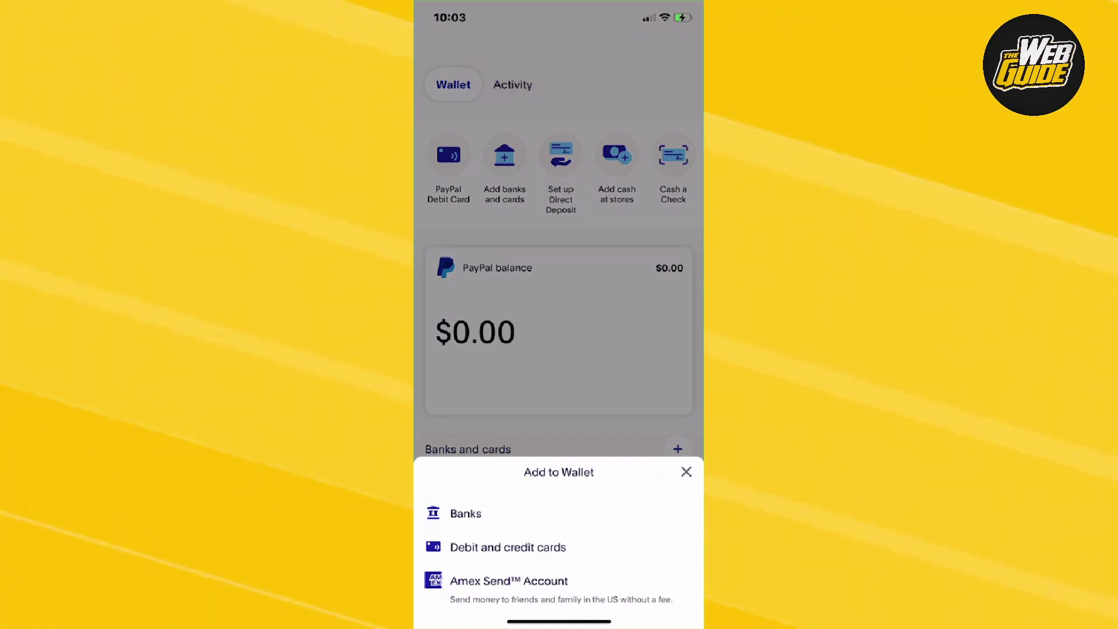
Choose Debit and credit cards from the Add to Wallet sheet.
left_click(507, 547)
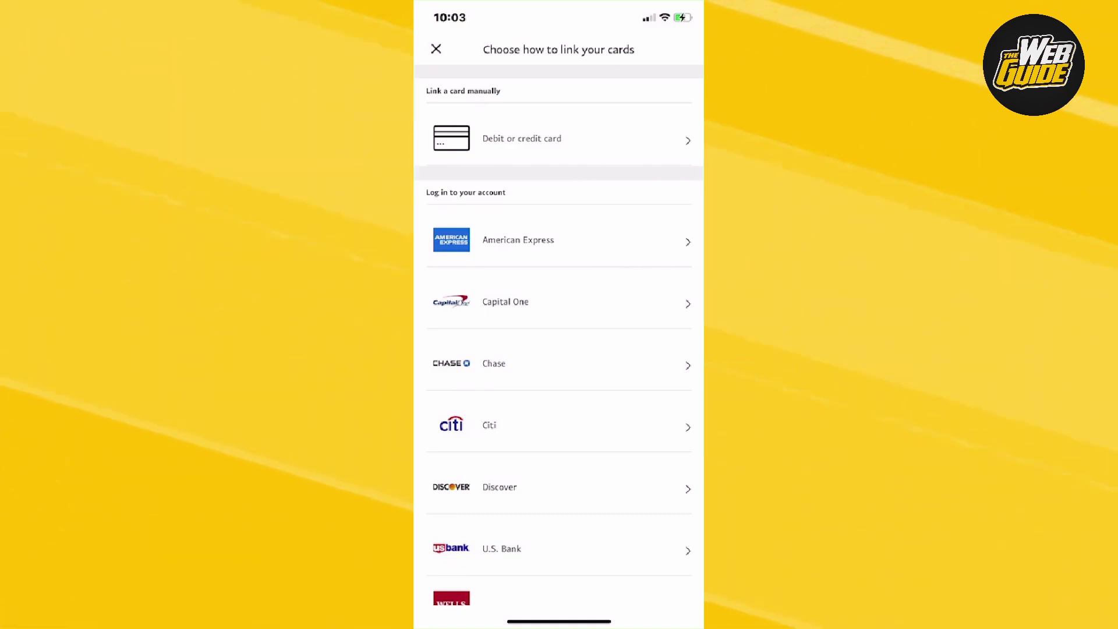
scroll(559, 350, "down", 2)
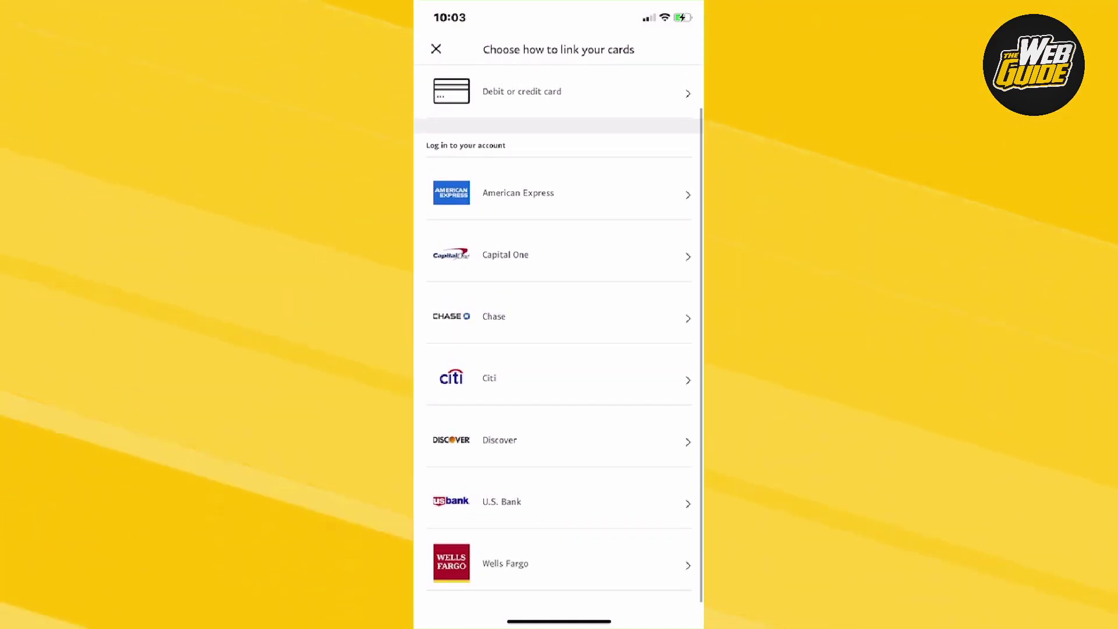
scroll(559, 349, "up", 2)
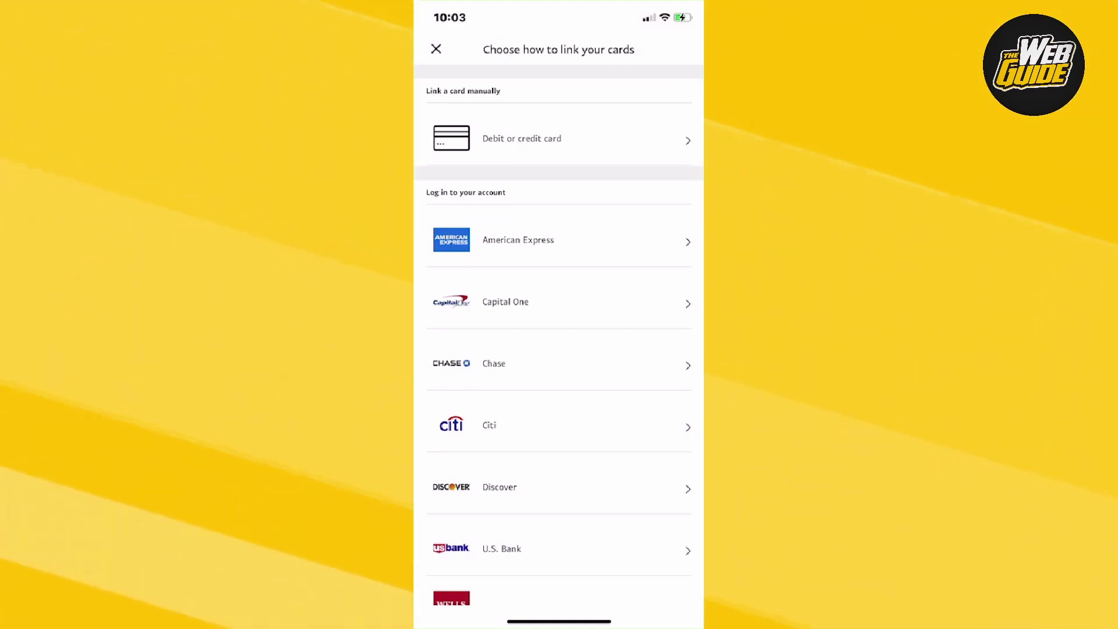
scroll(559, 350, "down", 2)
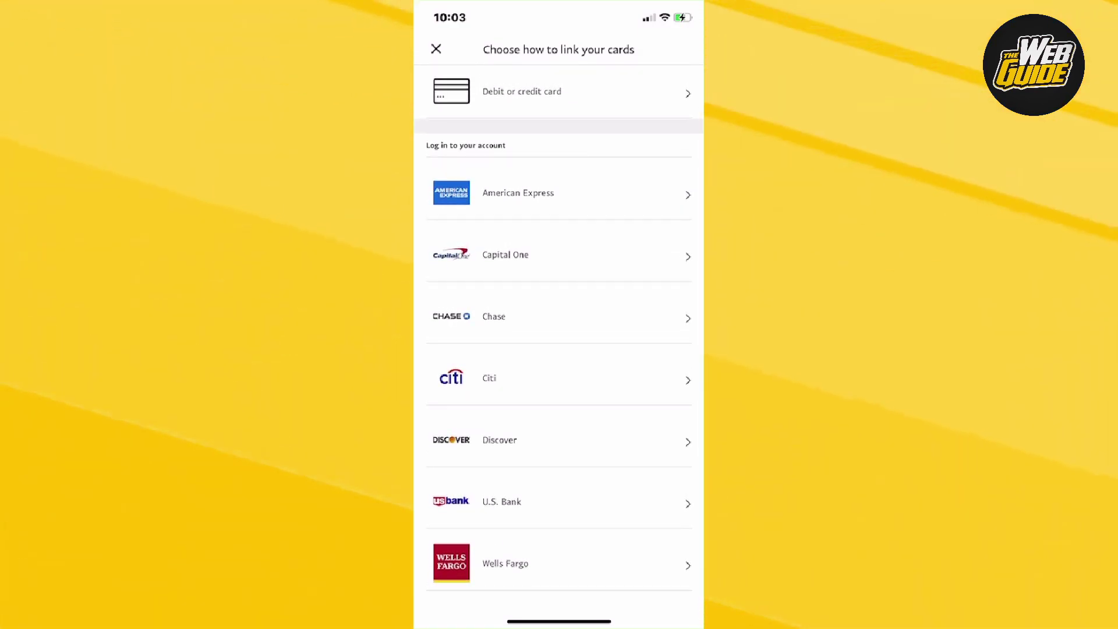
scroll(560, 350, "up", 2)
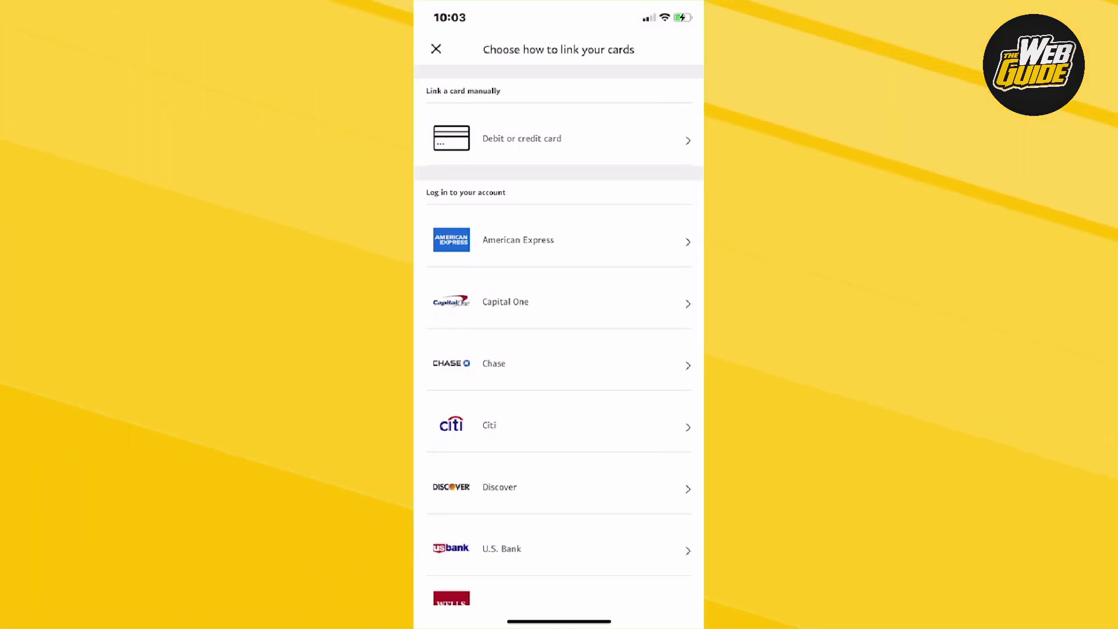
Pick manual Debit or credit card entry to reach the empty Card number field.
left_click(521, 139)
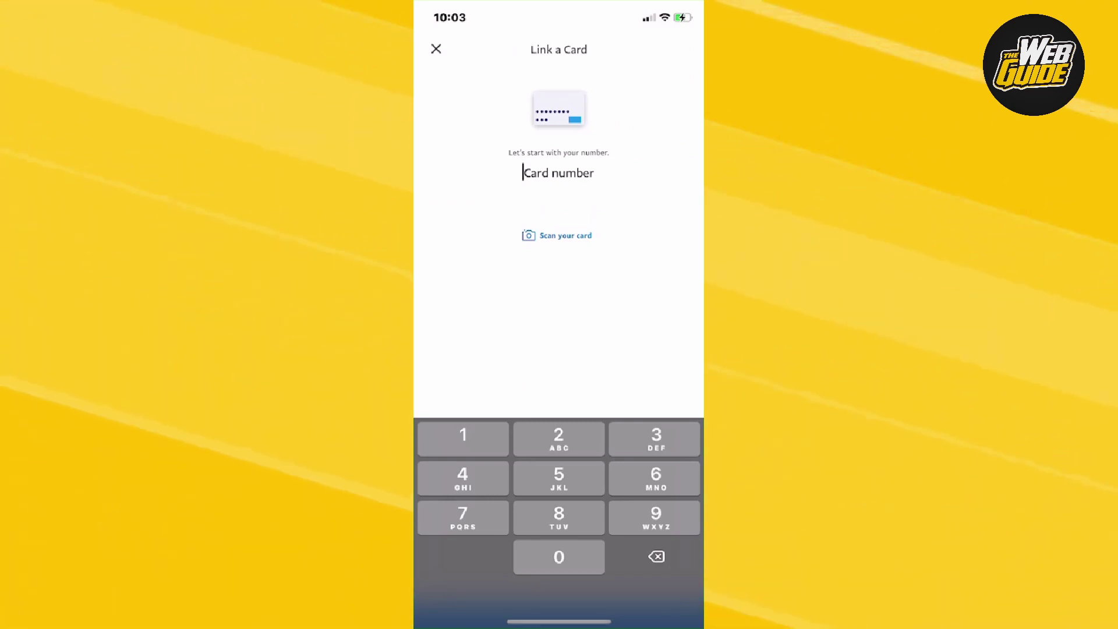